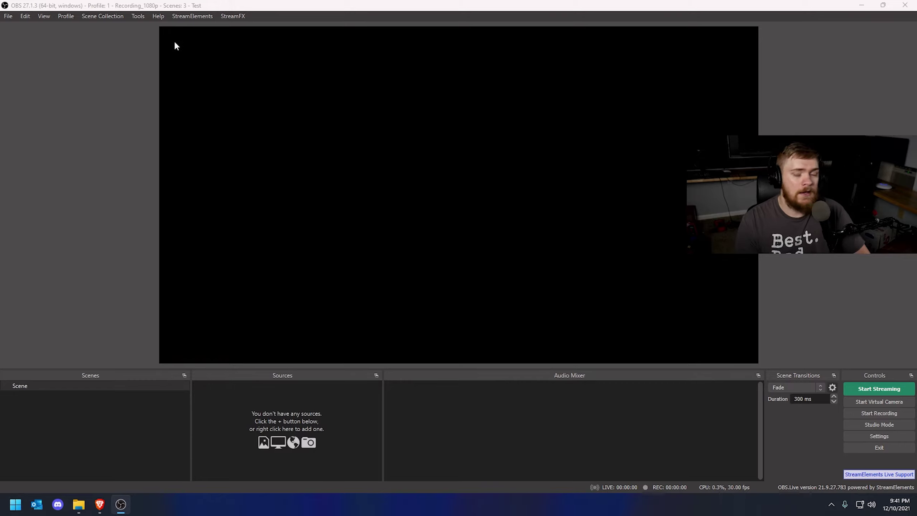
Launch the Auto-Configuration Wizard from Tools, keeping 'Optimize for streaming' as the main use
left_click(137, 16)
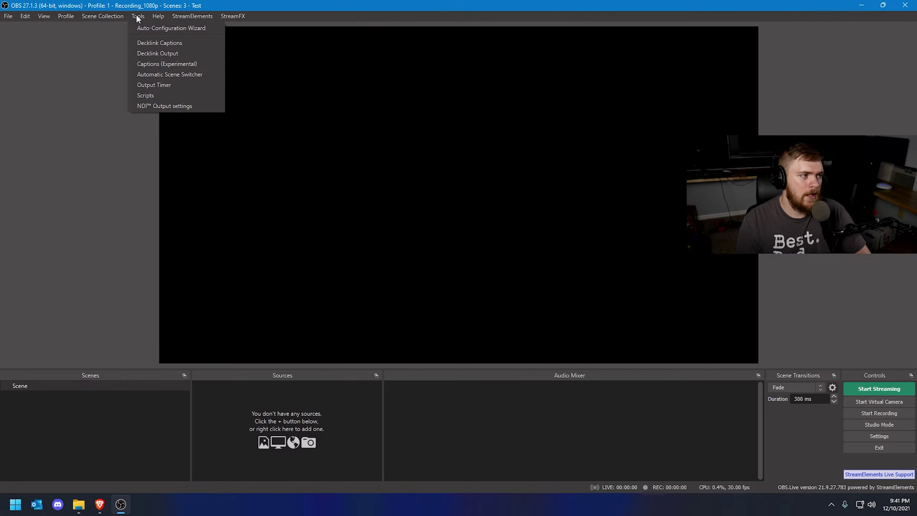
left_click(151, 28)
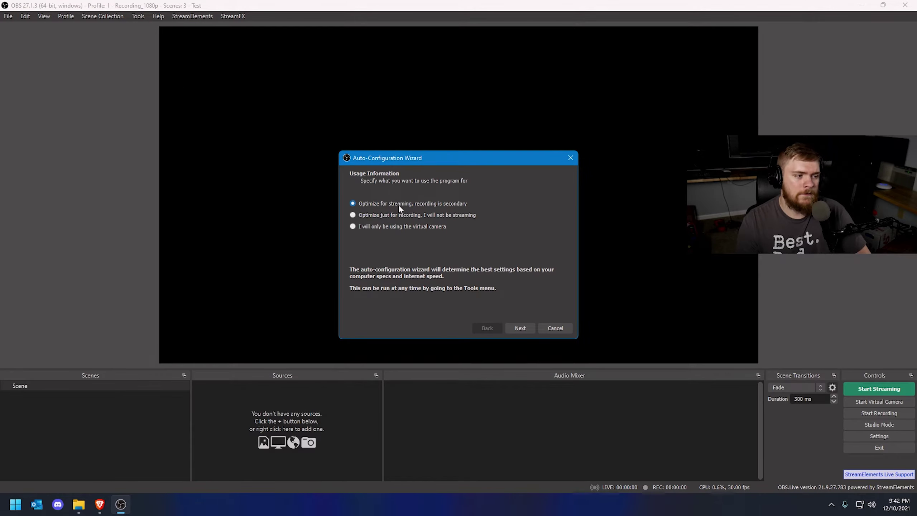
left_click(519, 328)
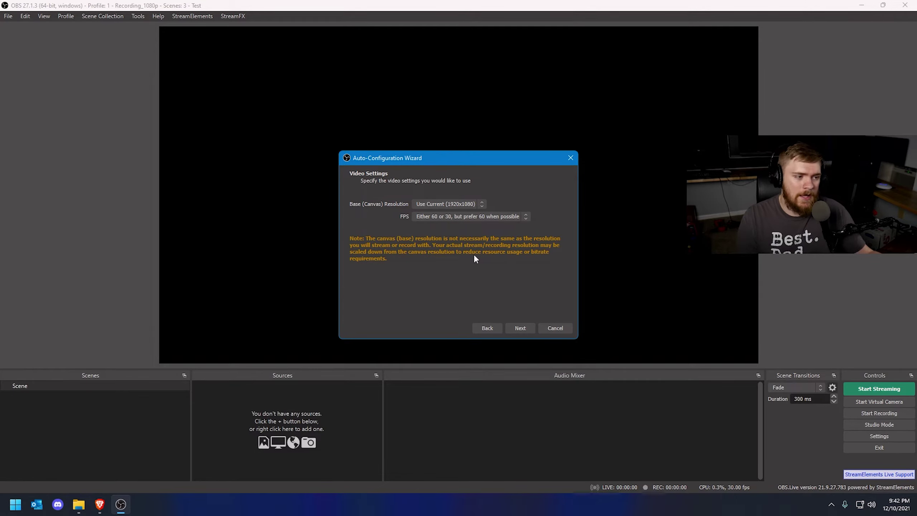
Set the wizard's frame rate to 30 FPS on the 1920x1080 canvas and continue
left_click(445, 219)
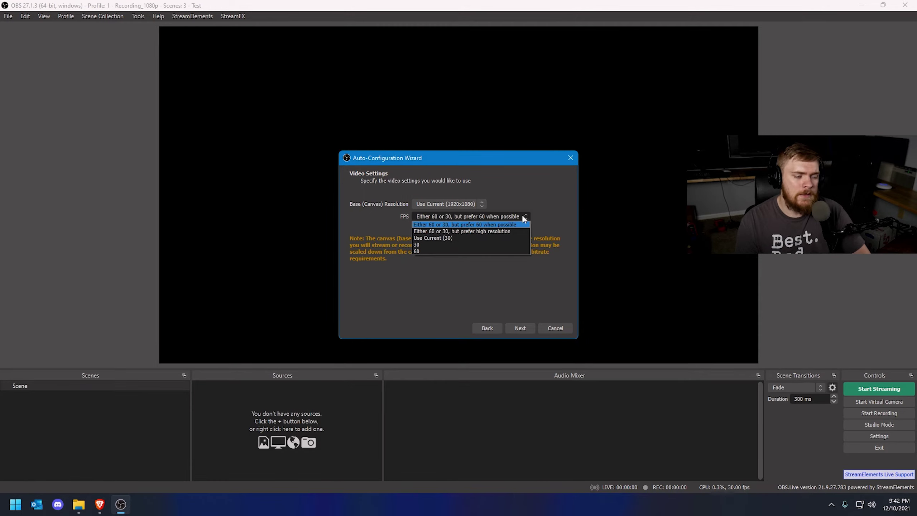
left_click(542, 194)
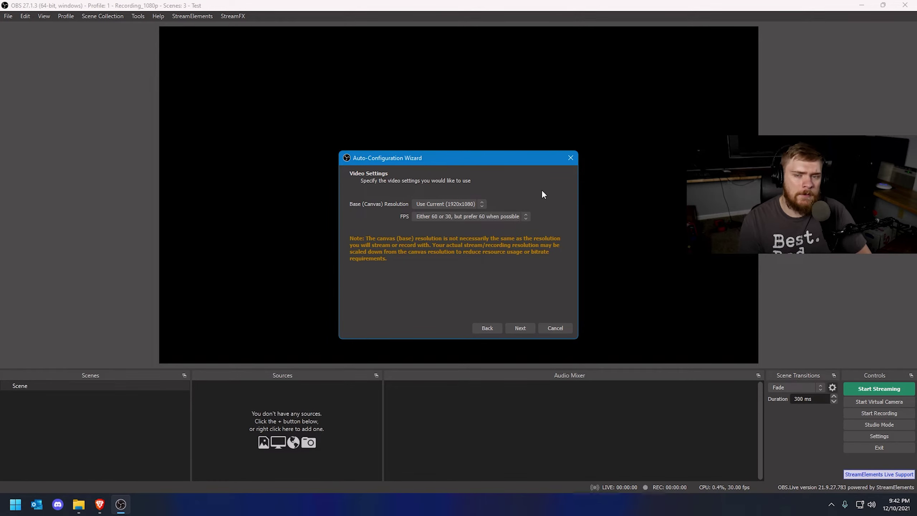
left_click(520, 216)
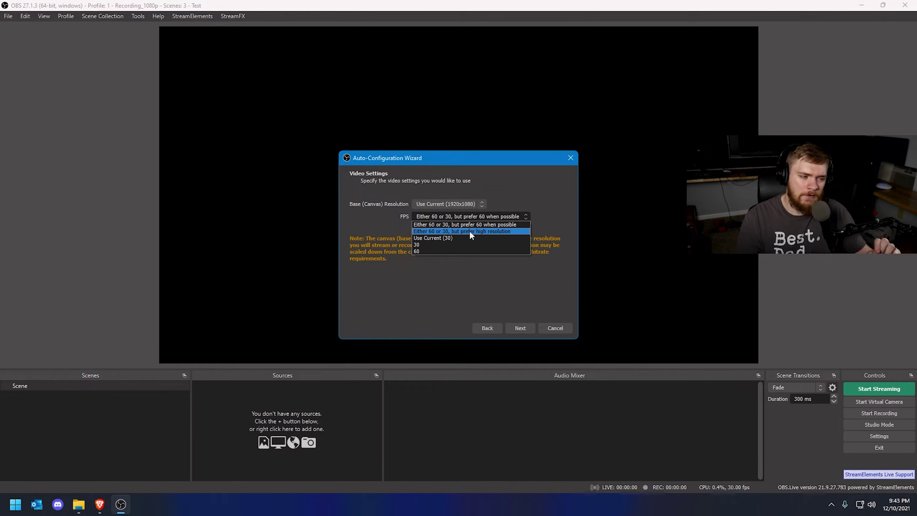
left_click(465, 244)
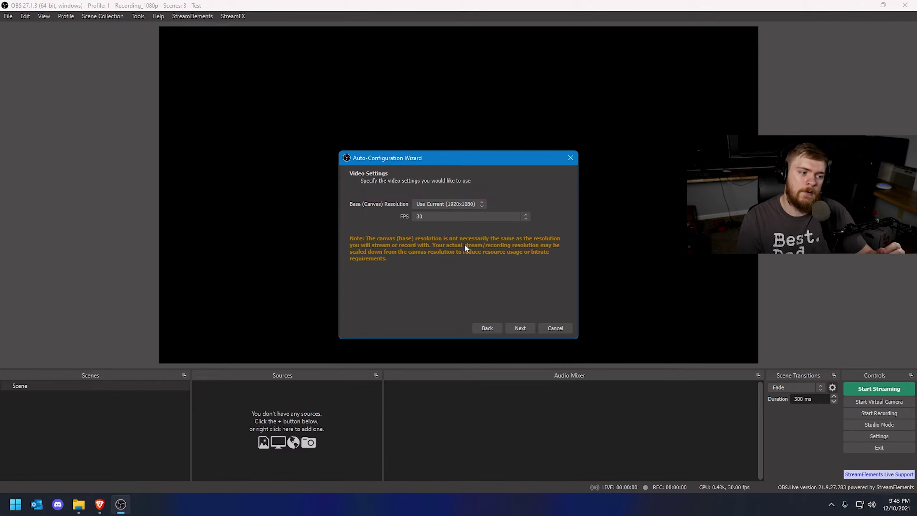
left_click(527, 329)
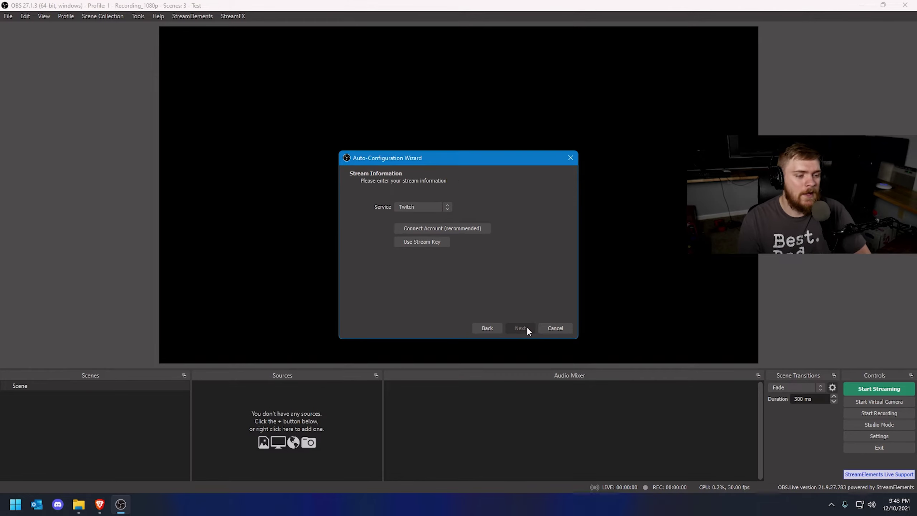
Switch the streaming service to YouTube - RTMPS and bring the browser showing YouTube forward
left_click(427, 206)
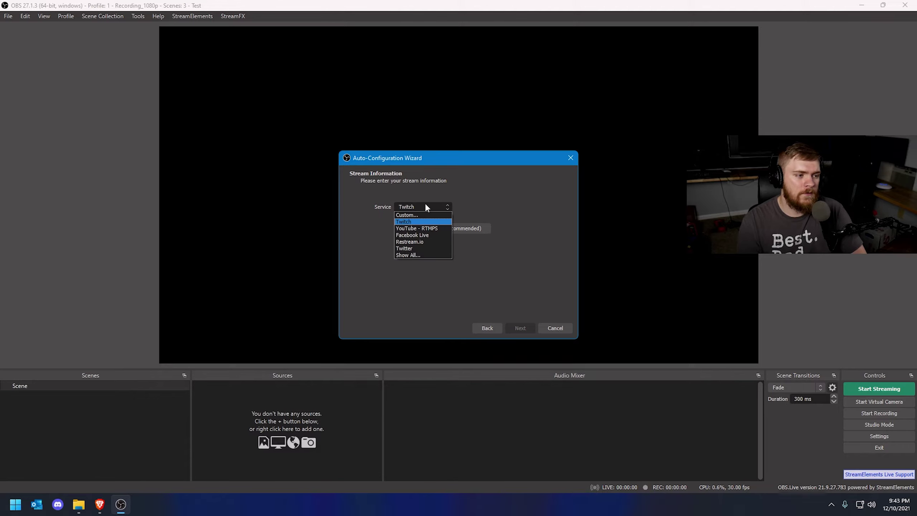
left_click(427, 230)
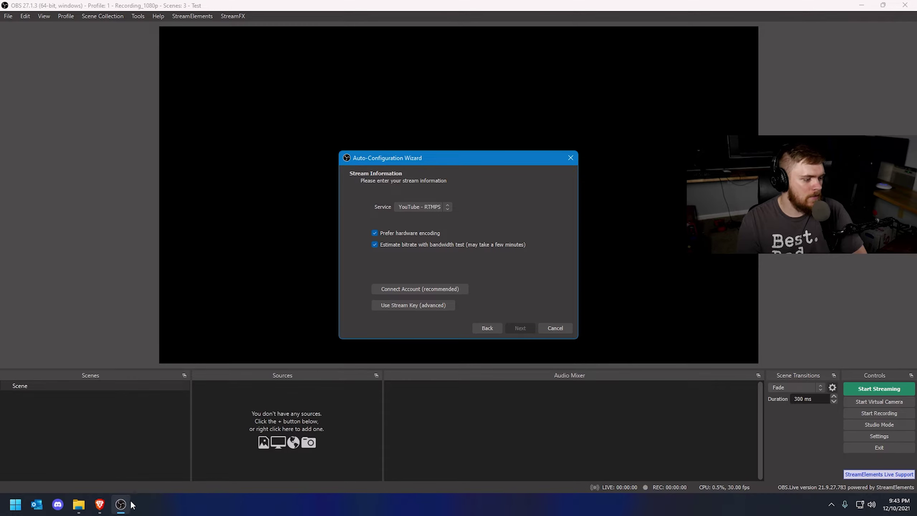
left_click(100, 504)
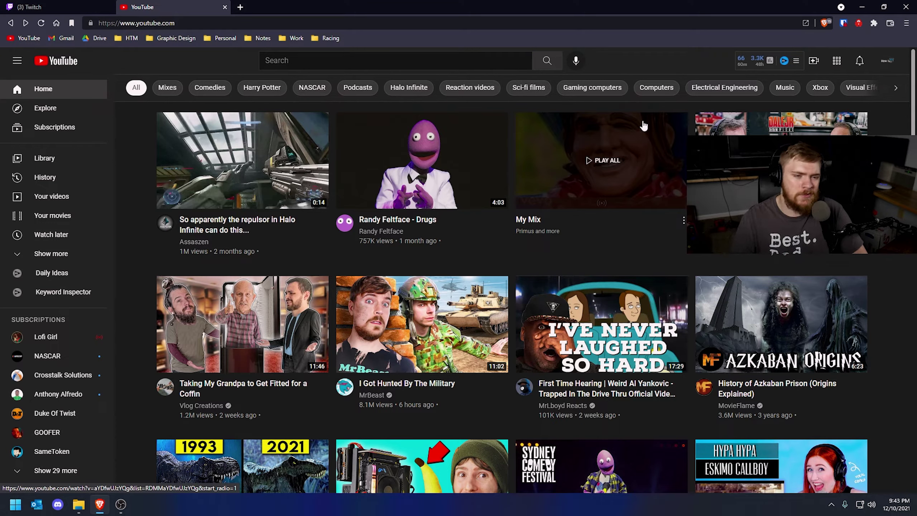
In YouTube Studio, go live right now via streaming software and copy the stream key
left_click(818, 69)
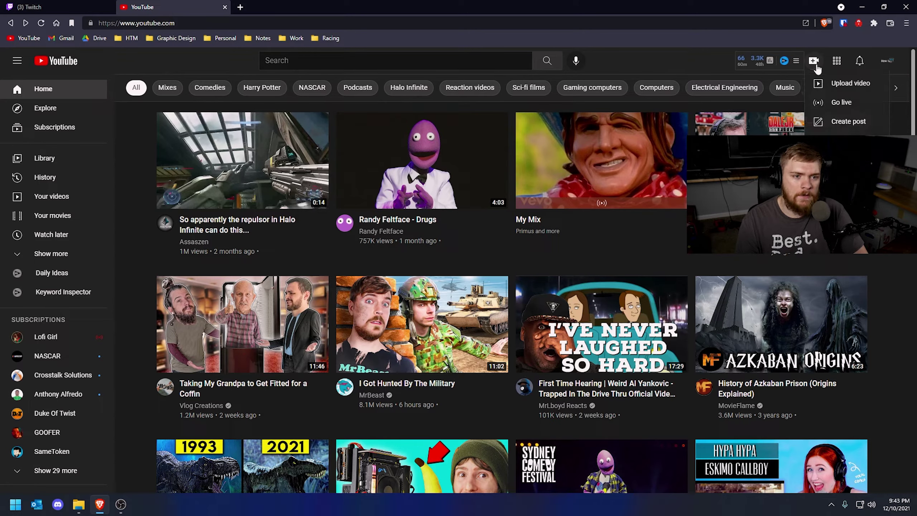
left_click(818, 101)
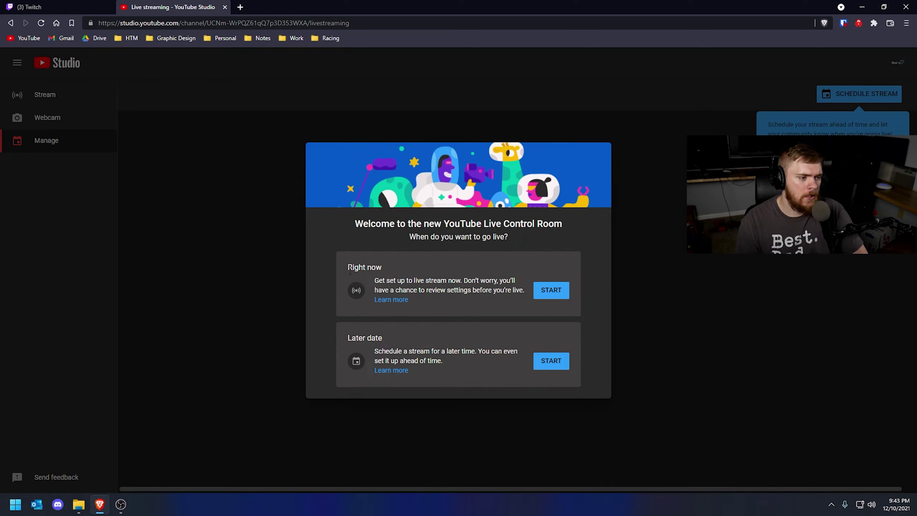
left_click(545, 296)
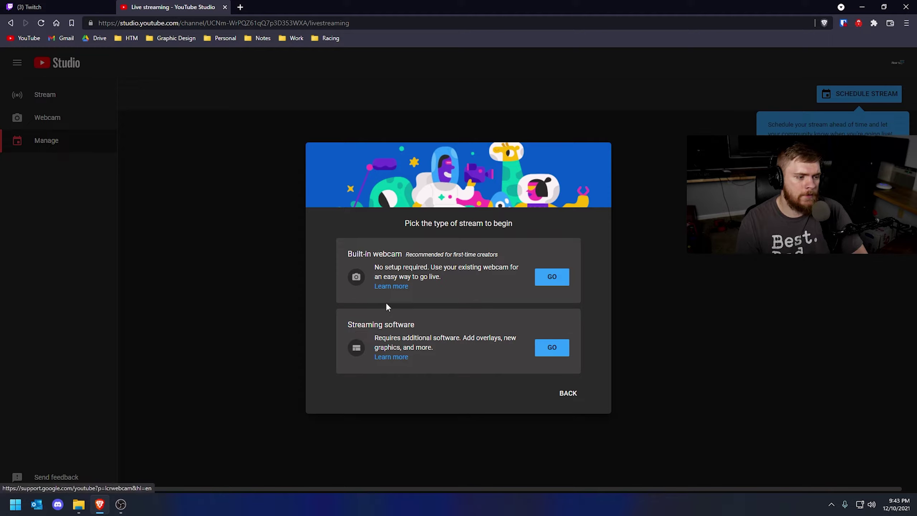
left_click(546, 350)
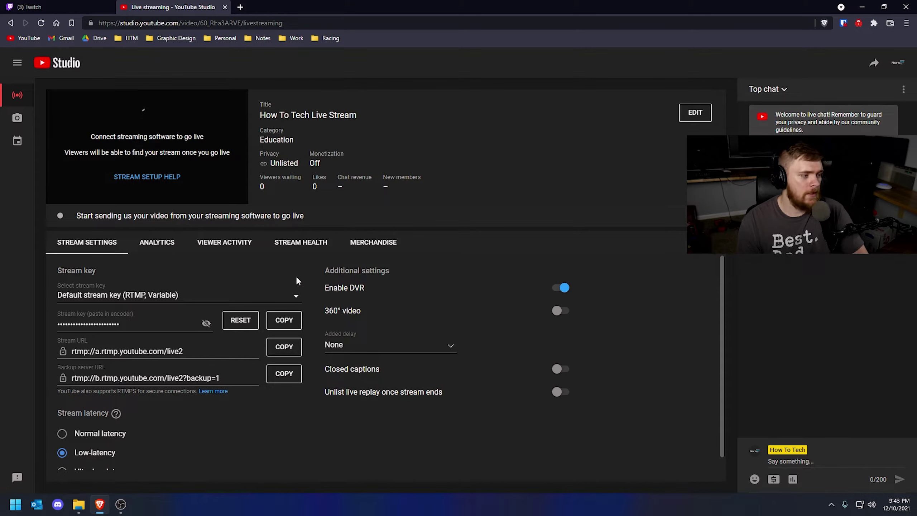
left_click(290, 328)
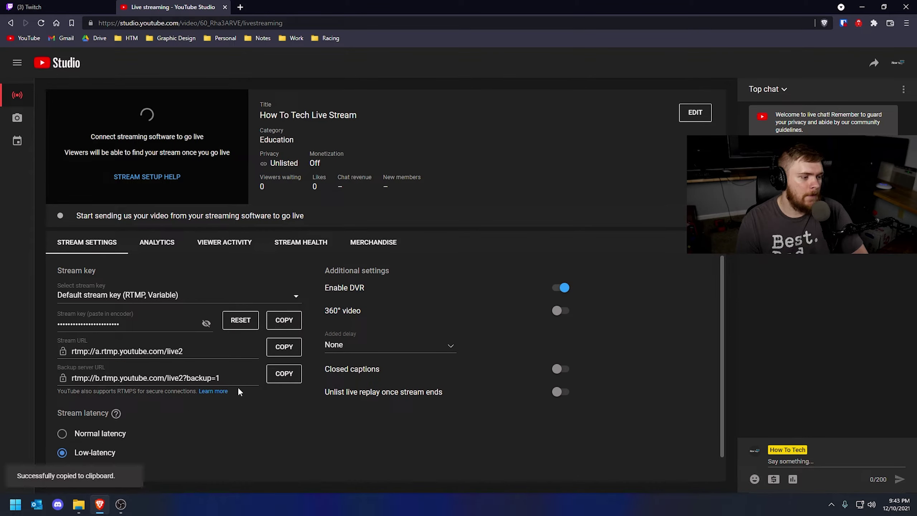
left_click(120, 504)
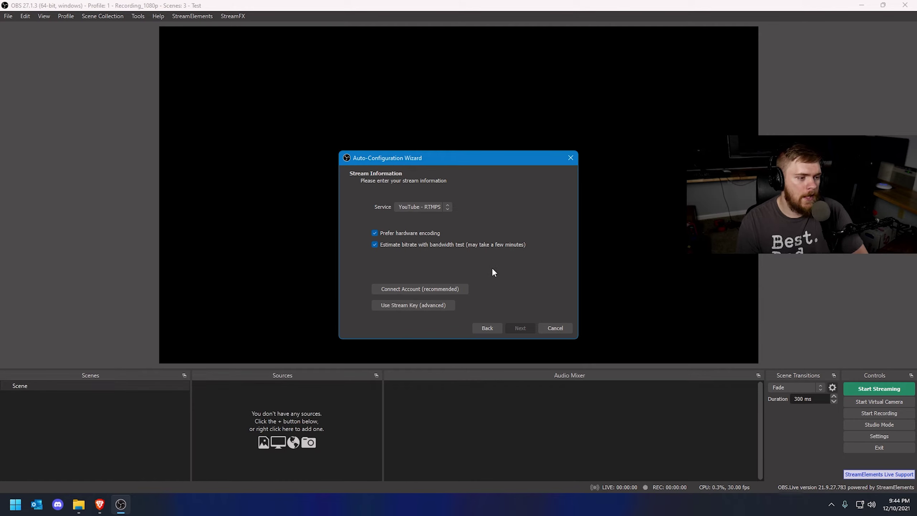
Paste the YouTube stream key manually and run the bandwidth test to reach Final Results
left_click(425, 307)
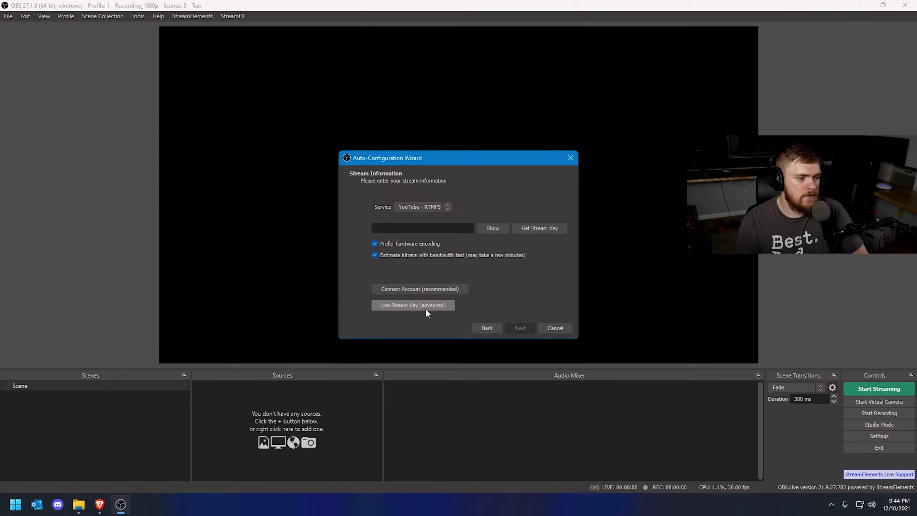
right_click(432, 225)
left_click(457, 279)
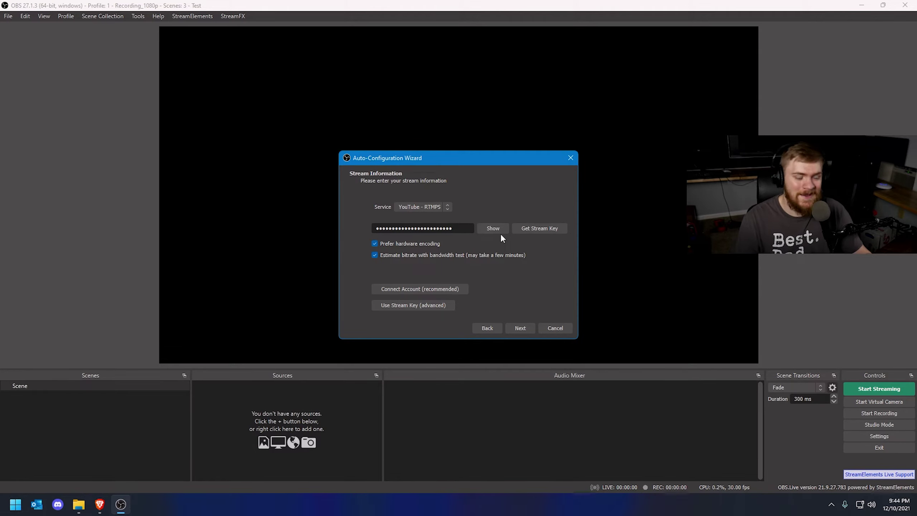
left_click(531, 324)
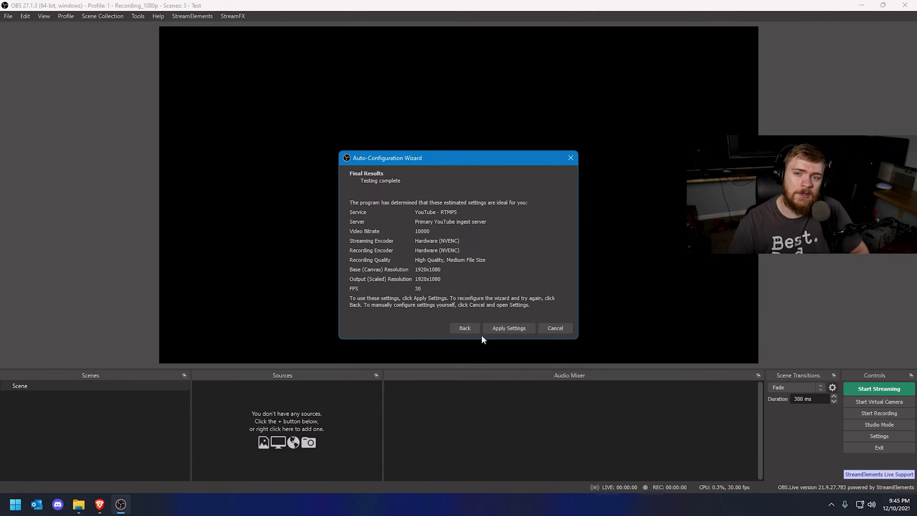
Return the wizard to Stream Information and open the Twitch account menu in the browser
left_click(465, 329)
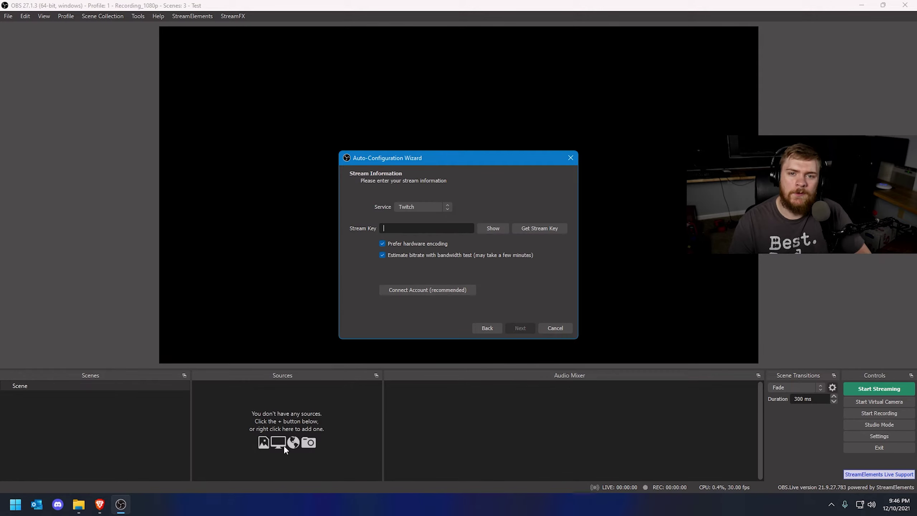
left_click(102, 506)
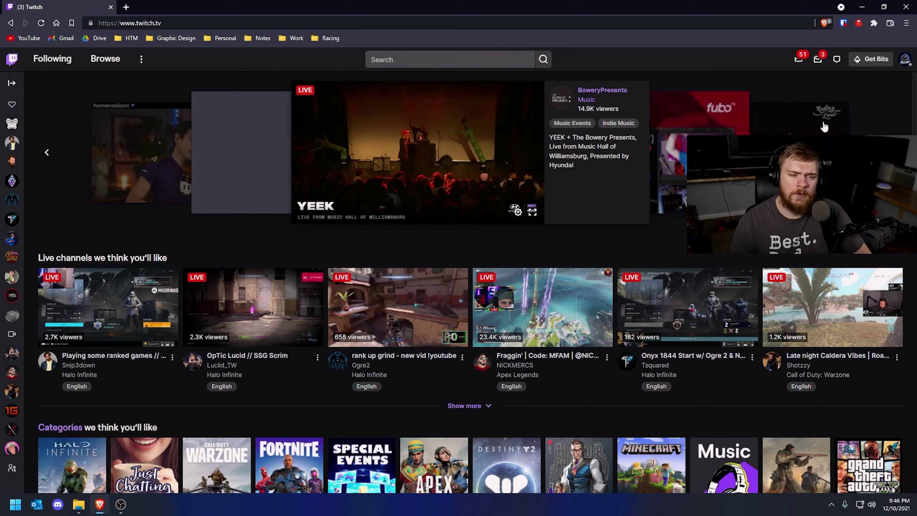
left_click(905, 63)
Copy the Primary Stream key from Twitch Creator Dashboard's Settings > Stream page
left_click(892, 108)
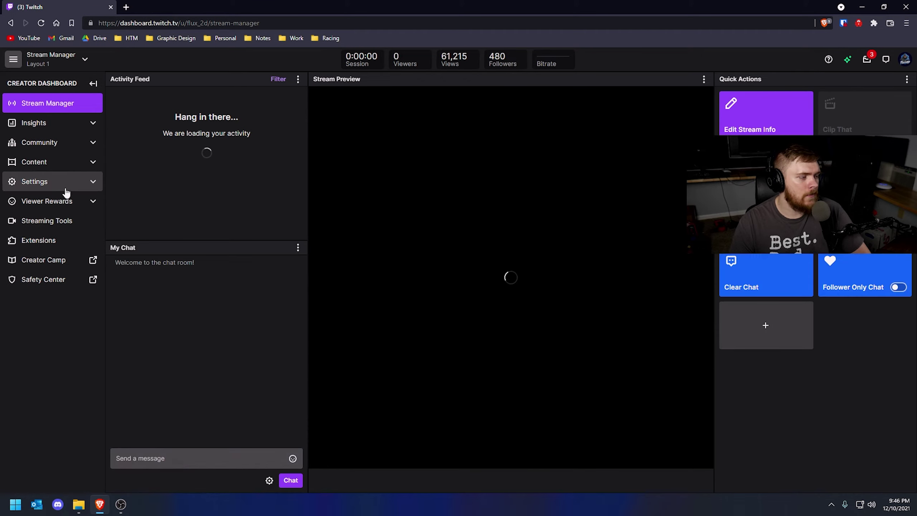
left_click(65, 189)
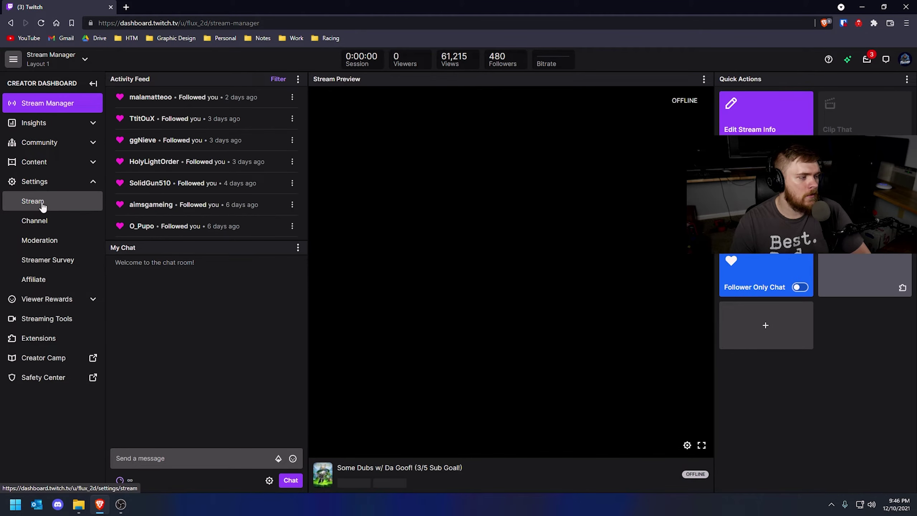
left_click(42, 205)
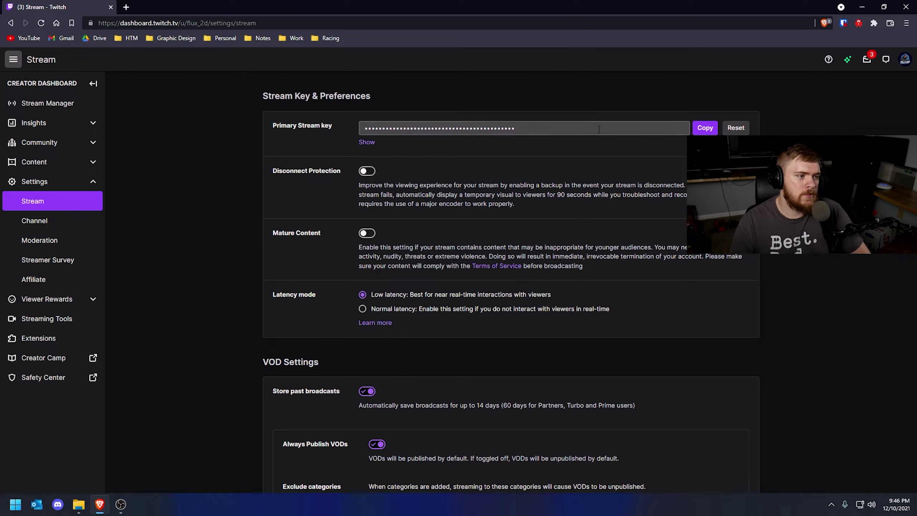
left_click(705, 127)
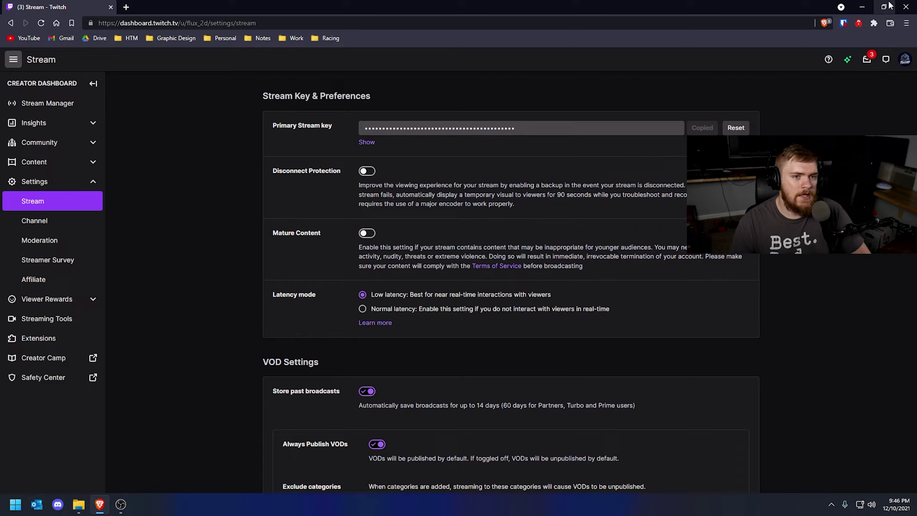
Paste the Twitch stream key into the OBS wizard's Stream Key field
left_click(862, 7)
right_click(456, 228)
left_click(483, 276)
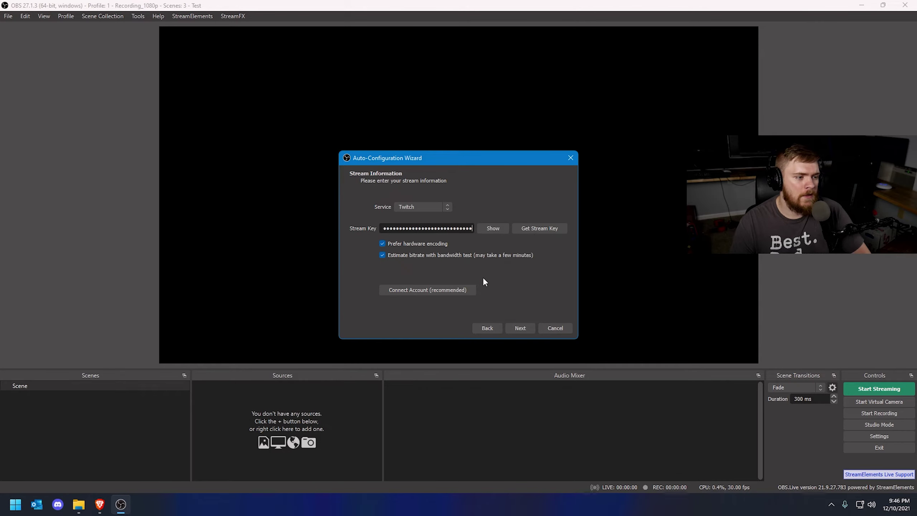
Run the Twitch bandwidth test and finish the wizard
left_click(515, 325)
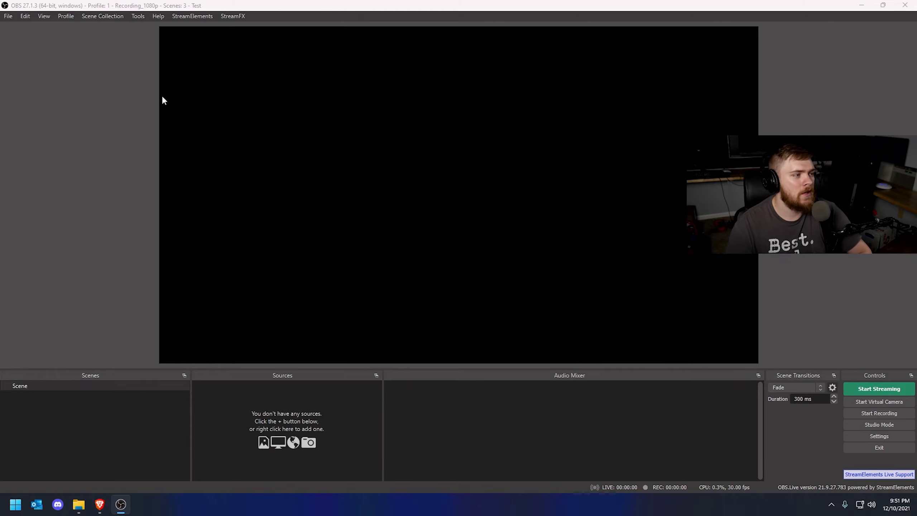
Relaunch the Auto-Configuration Wizard with 'Optimize just for recording, I will not be streaming' selected
left_click(157, 16)
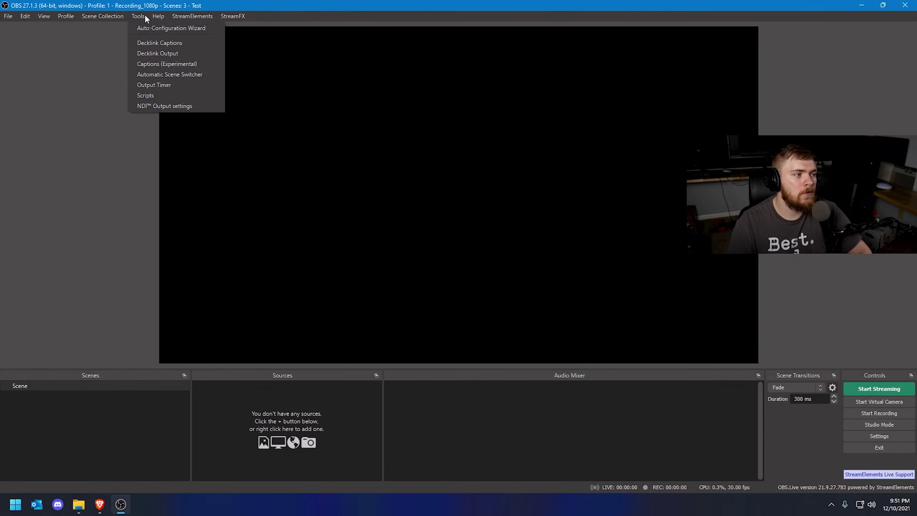
left_click(140, 30)
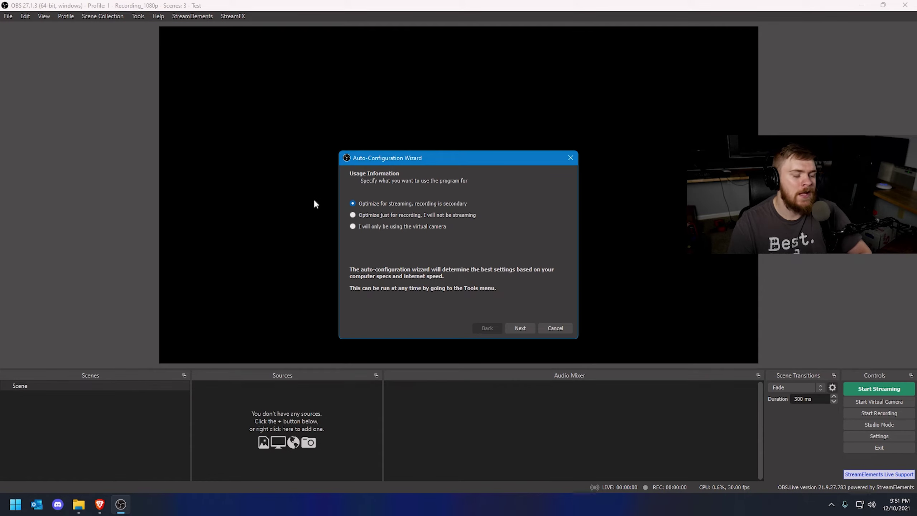
left_click(358, 216)
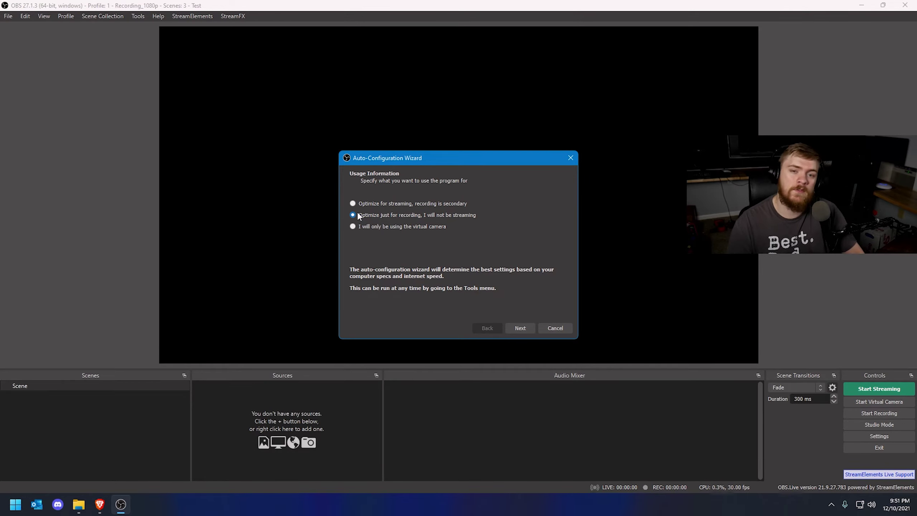
left_click(516, 326)
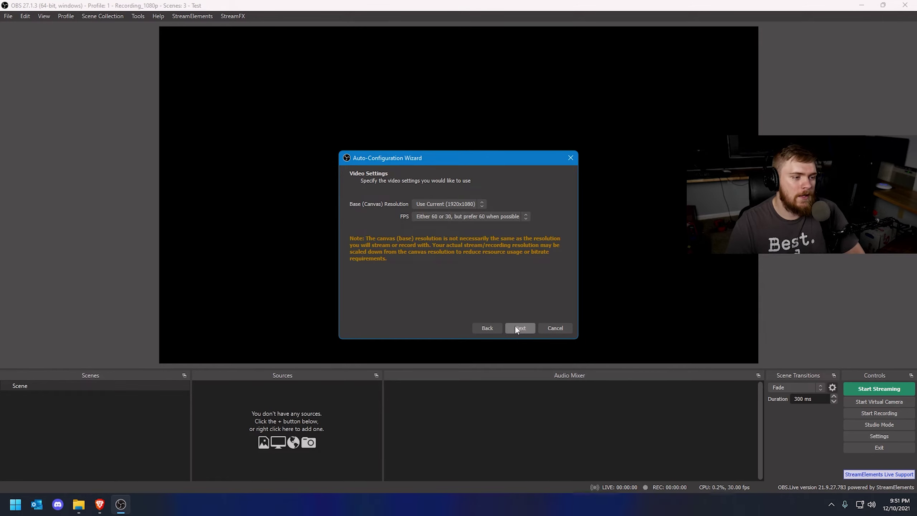
Set the recording frame rate to 30 FPS and view the Final Results
left_click(458, 214)
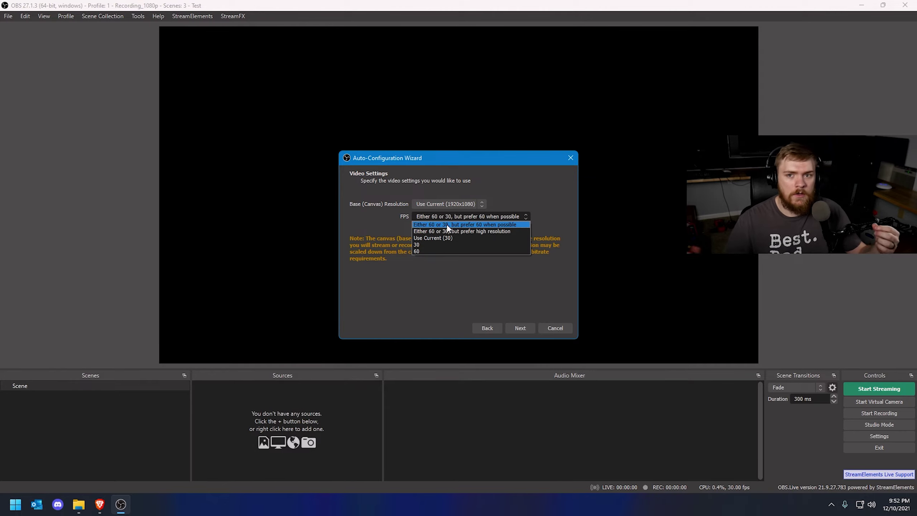
left_click(461, 245)
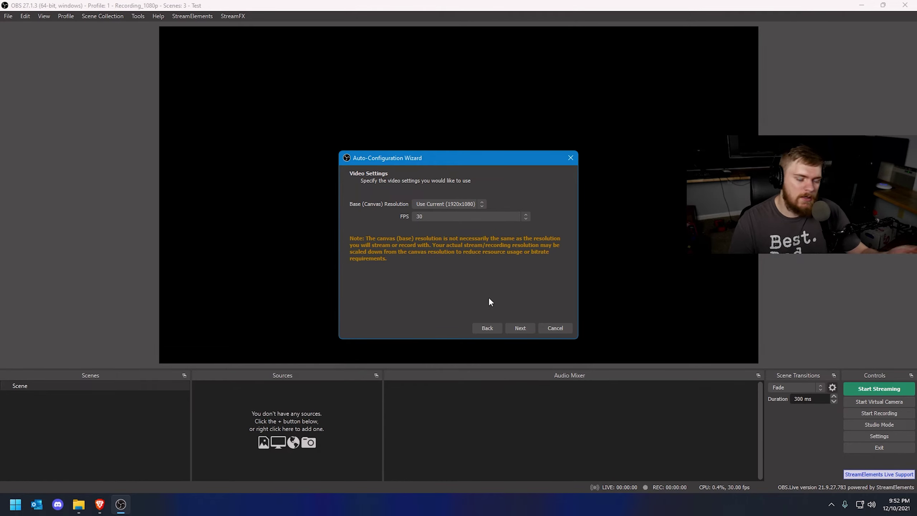
left_click(517, 329)
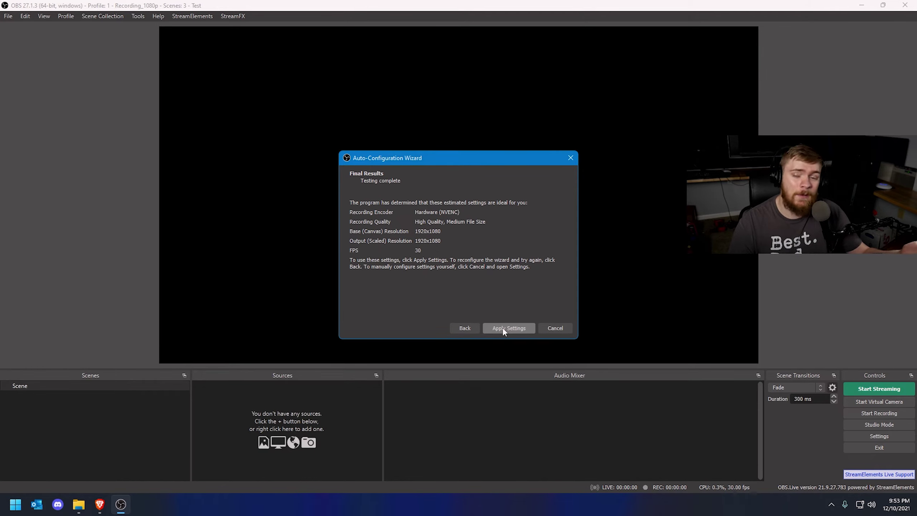
Apply the recommended recording settings, then view Settings' Audio page showing 48 kHz stereo
left_click(504, 328)
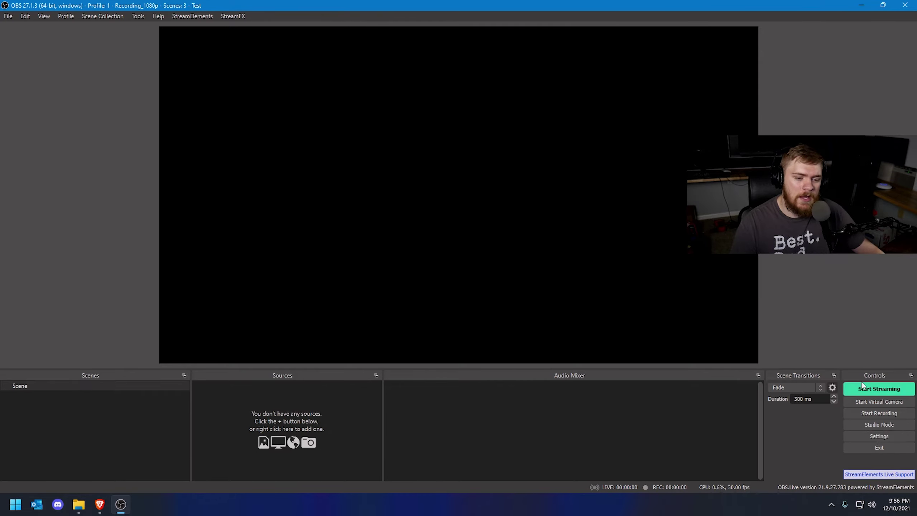
left_click(886, 436)
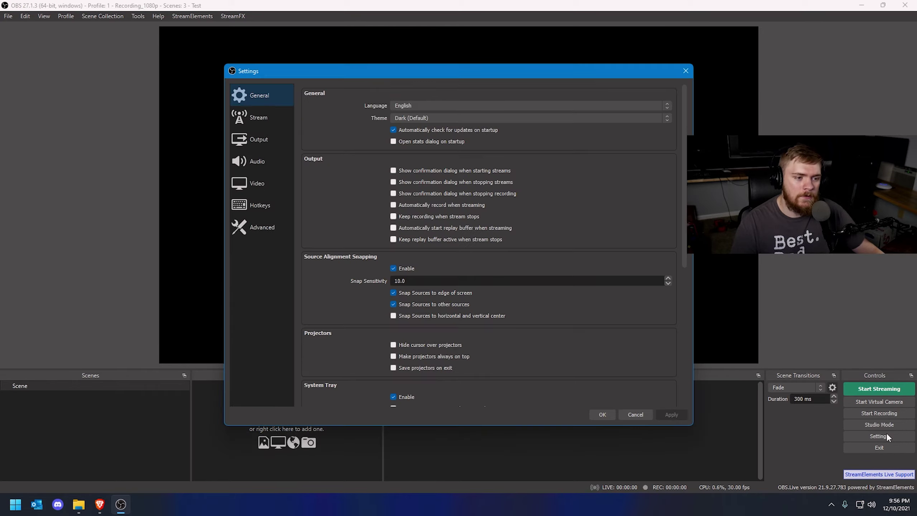
left_click(259, 167)
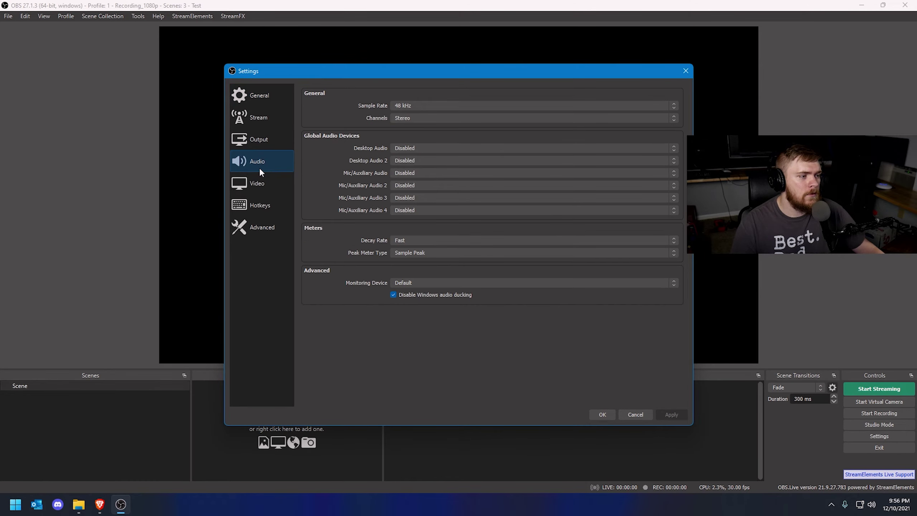